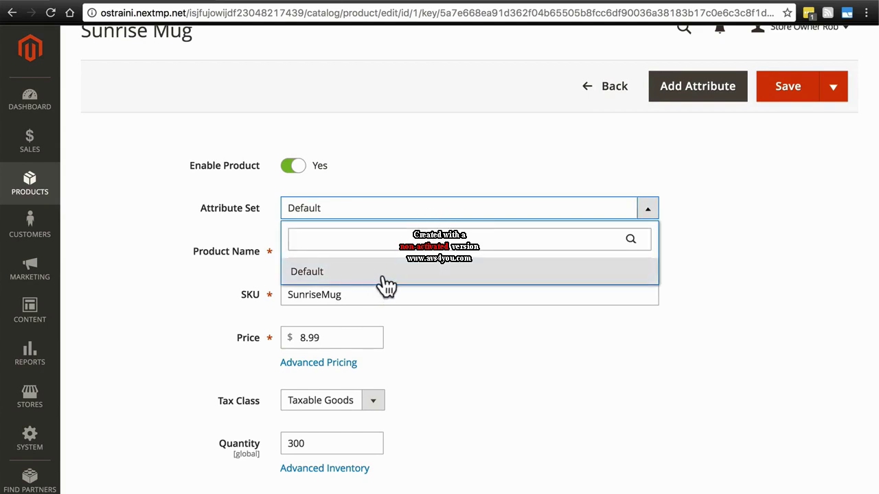
# Open the Default attribute set from the store's list of attribute sets
pyautogui.click(410, 217)
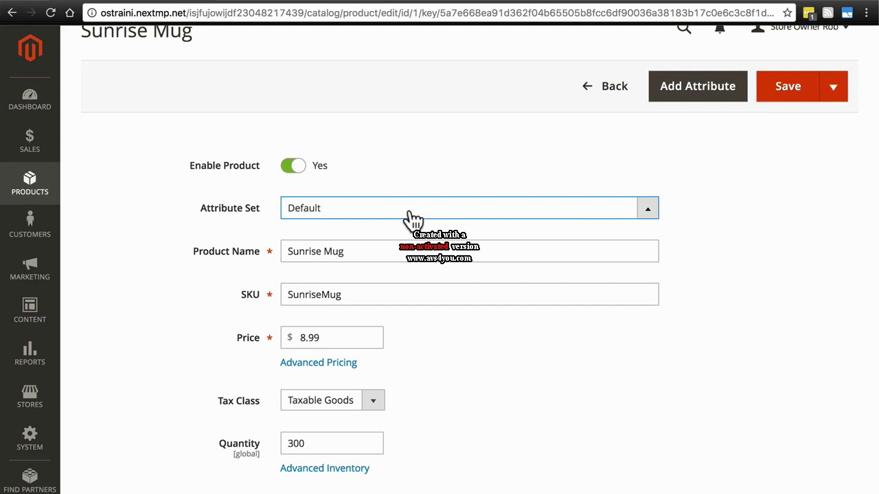
pyautogui.click(31, 405)
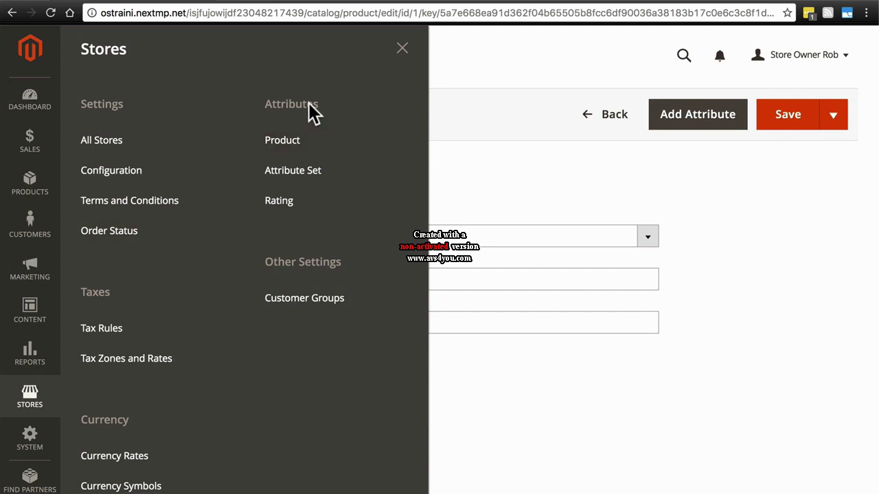
pyautogui.click(302, 186)
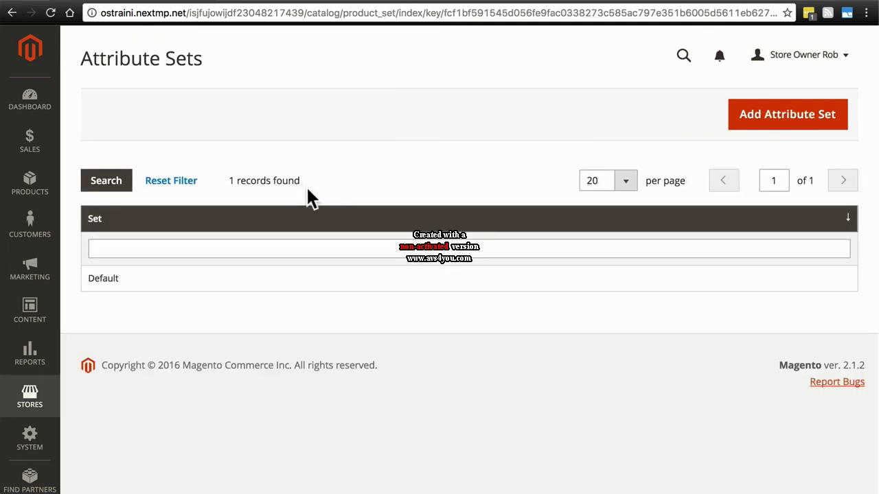
pyautogui.click(296, 290)
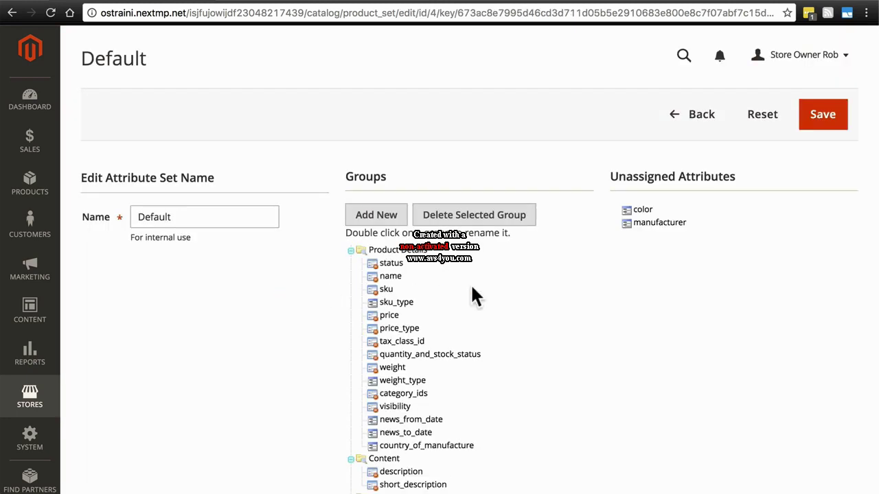
# Examine the groups of the Default attribute set and the attributes assigned to each of them
pyautogui.scroll(-3, 473, 270)
pyautogui.scroll(2, 474, 271)
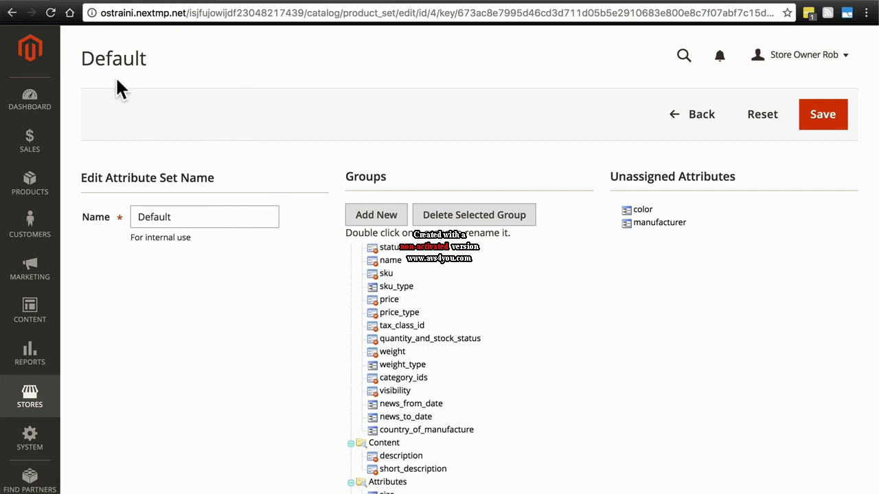
pyautogui.scroll(3, 405, 273)
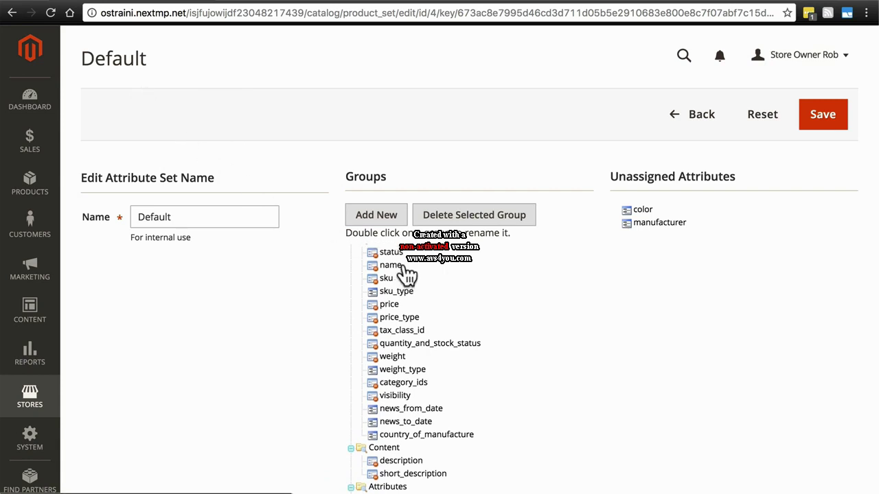
pyautogui.scroll(-2, 405, 282)
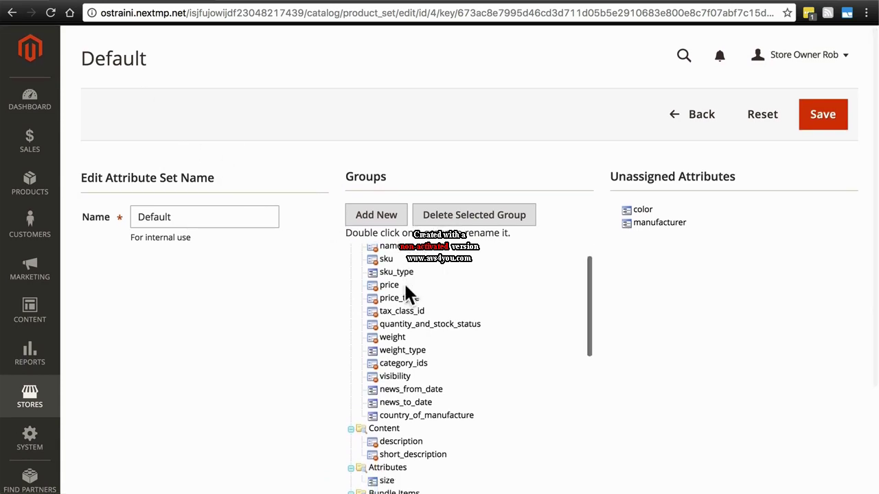
pyautogui.scroll(-2, 412, 329)
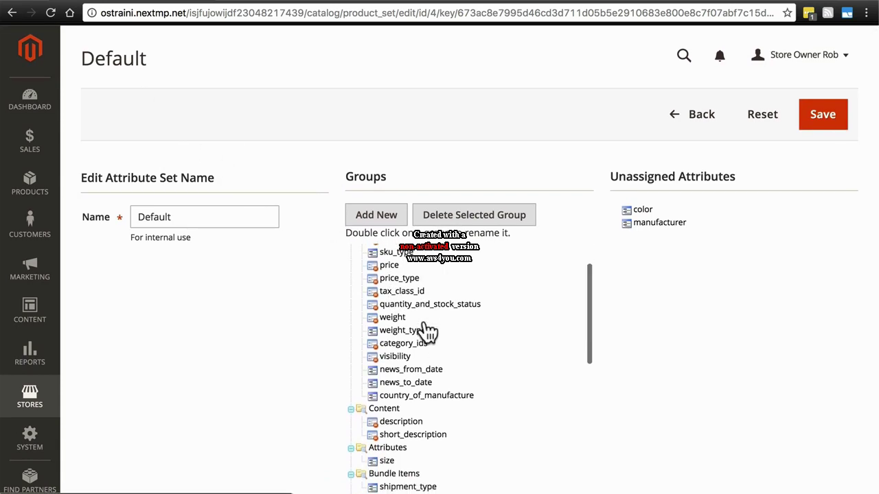
pyautogui.scroll(4, 431, 311)
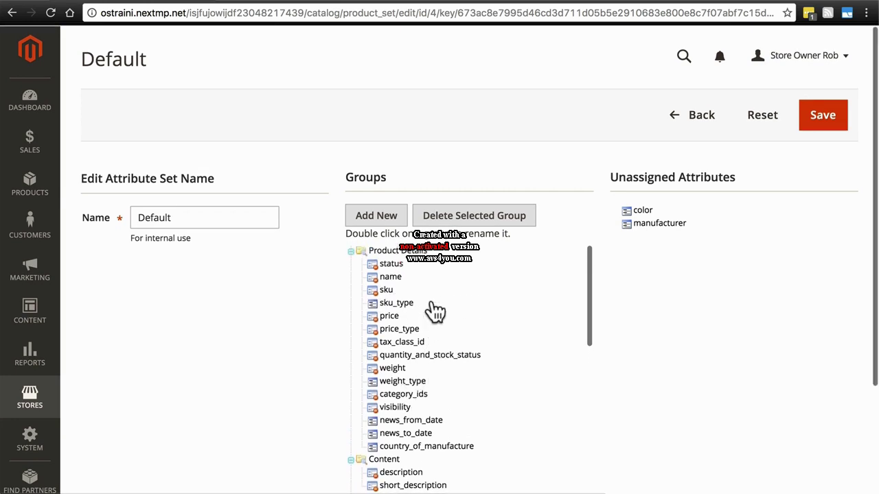
pyautogui.scroll(-1, 433, 312)
pyautogui.scroll(-1, 435, 311)
pyautogui.scroll(-3, 435, 311)
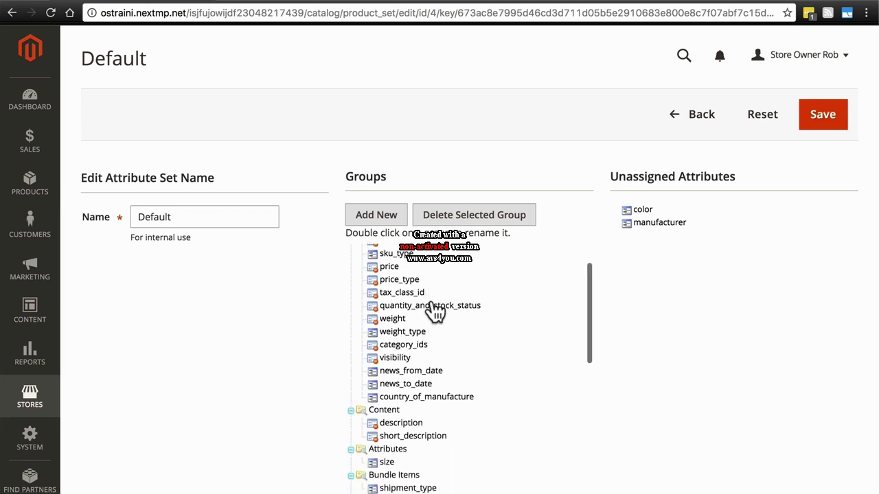
pyautogui.scroll(-3, 436, 311)
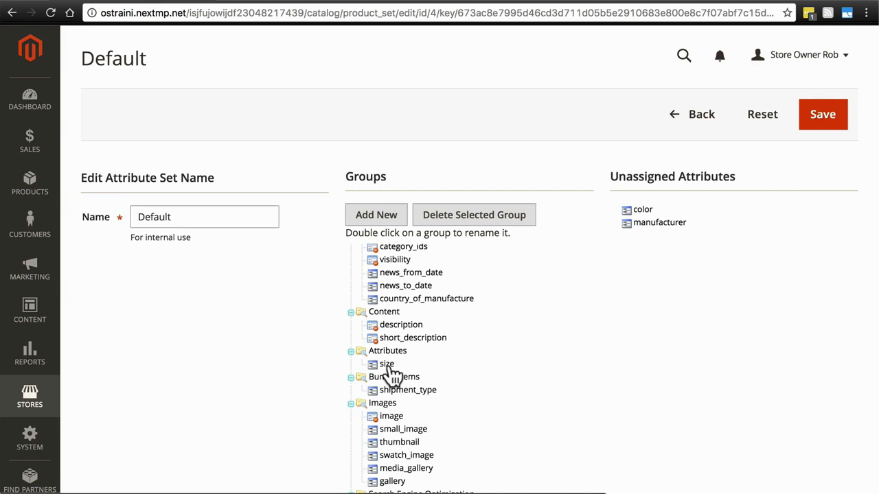
# Move the size attribute of the Default set from the Attributes group to Unassigned Attributes and save the set
pyautogui.click(386, 365)
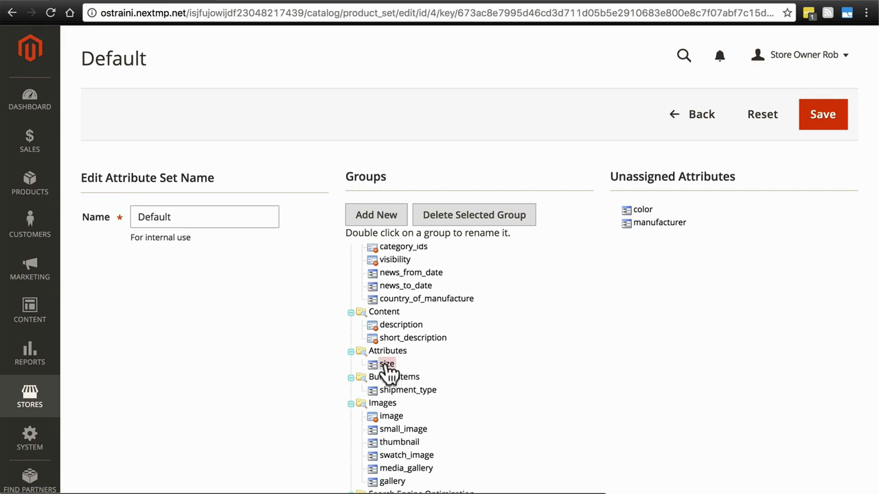
pyautogui.moveTo(388, 367); pyautogui.dragTo(647, 228)
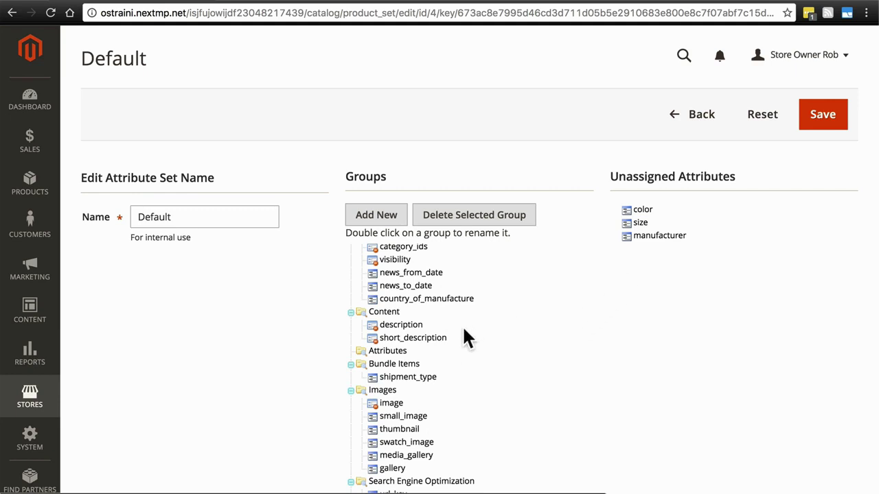
pyautogui.click(824, 129)
pyautogui.moveTo(641, 226); pyautogui.dragTo(669, 259)
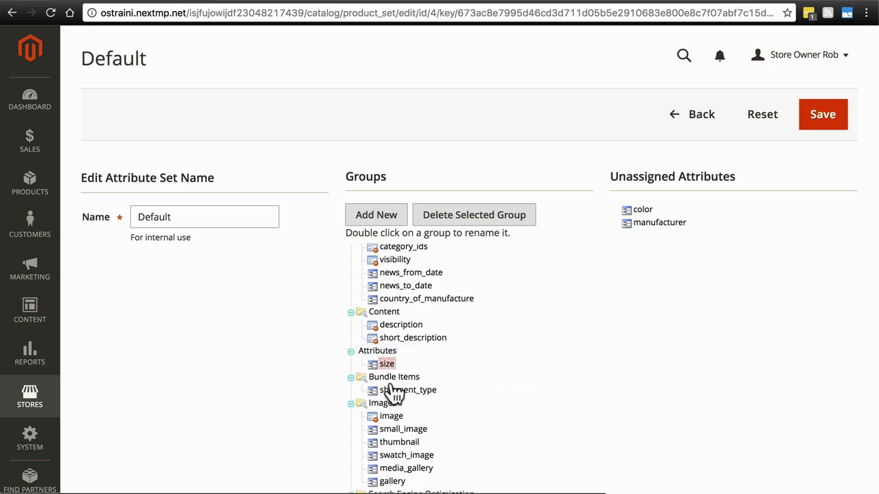
pyautogui.moveTo(386, 365)
pyautogui.mouseDown()
pyautogui.moveTo(612, 302)
pyautogui.moveTo(671, 240)
pyautogui.moveTo(659, 213)
pyautogui.moveTo(659, 226)
pyautogui.mouseUp()
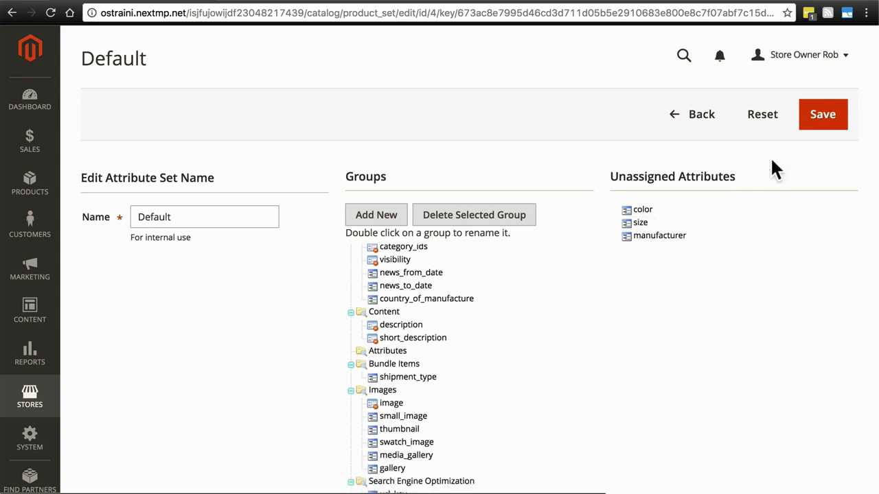
pyautogui.click(820, 120)
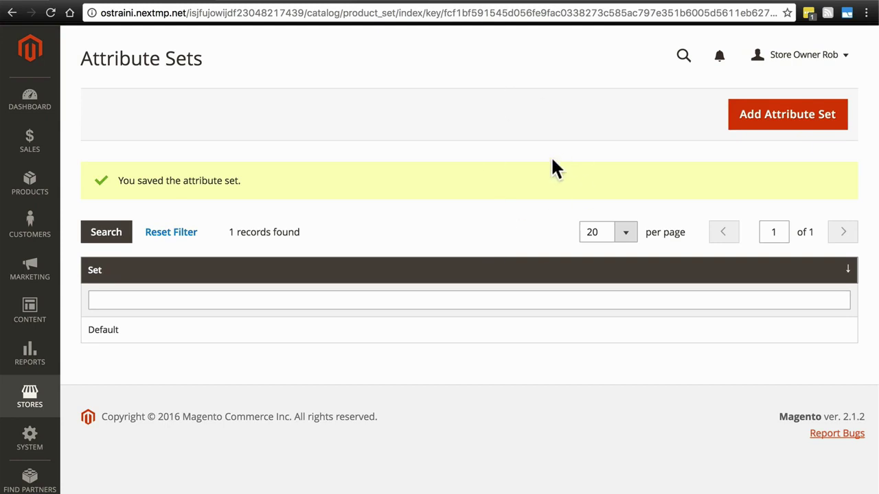
# Create and save a new attribute set named Mugs, based on Default
pyautogui.click(769, 118)
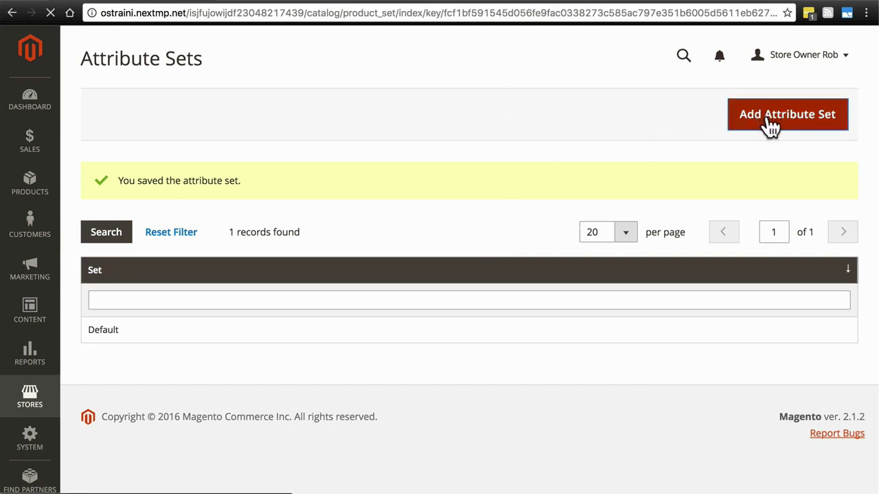
pyautogui.write('Mugs')
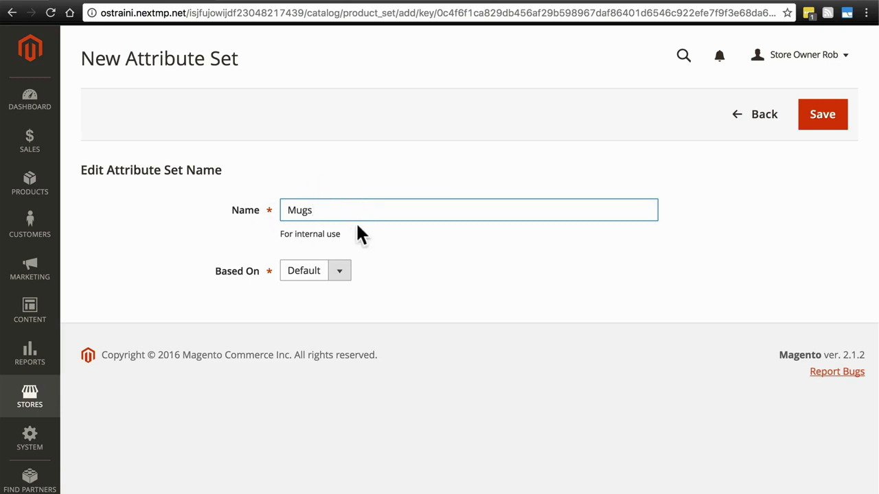
pyautogui.click(342, 270)
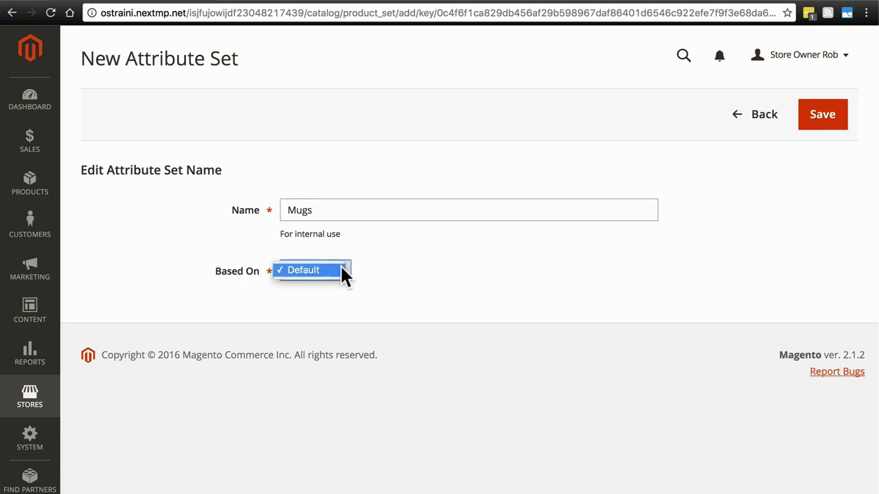
pyautogui.click(300, 270)
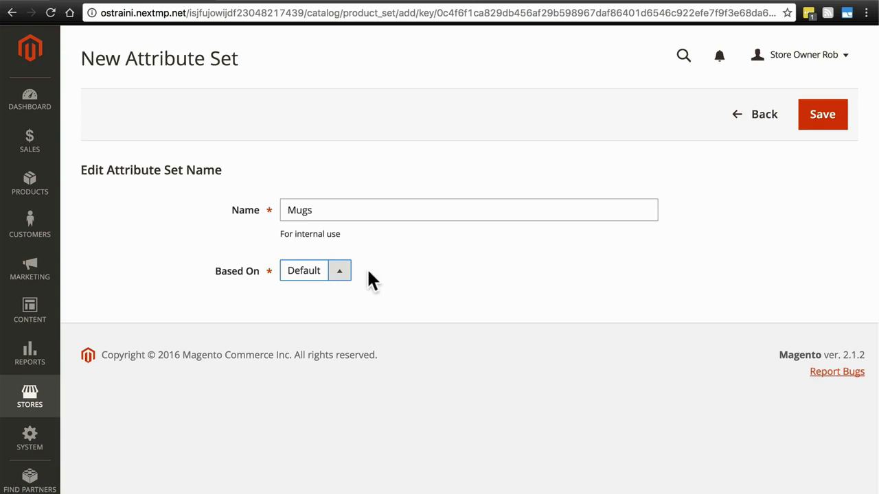
pyautogui.click(829, 127)
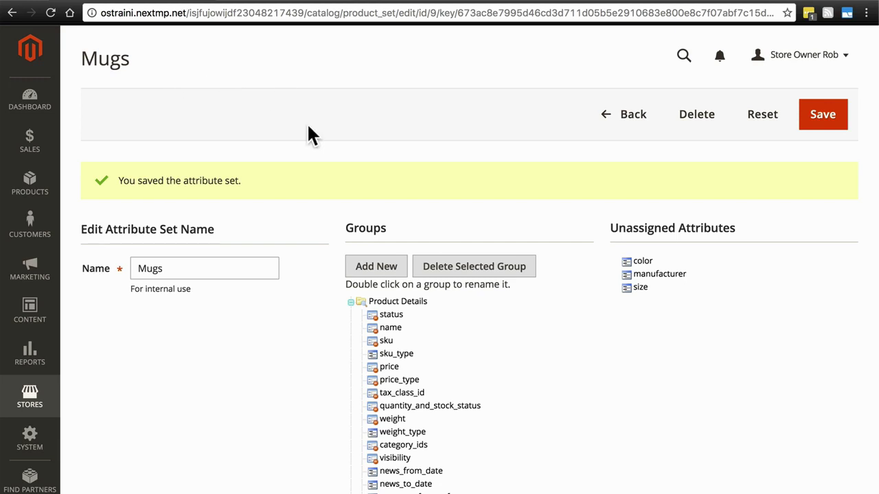
# Assign the unassigned size attribute to the Attributes group of the Mugs set
pyautogui.scroll(-2, 403, 368)
pyautogui.scroll(-2, 405, 369)
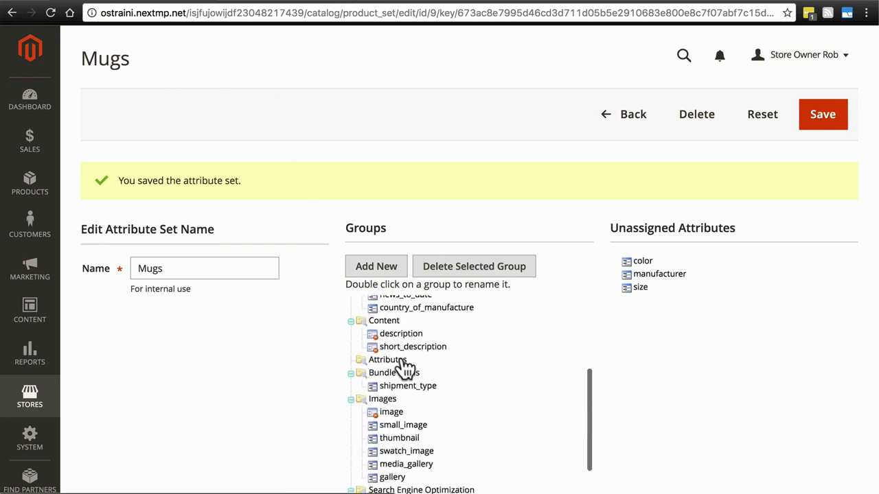
pyautogui.click(386, 353)
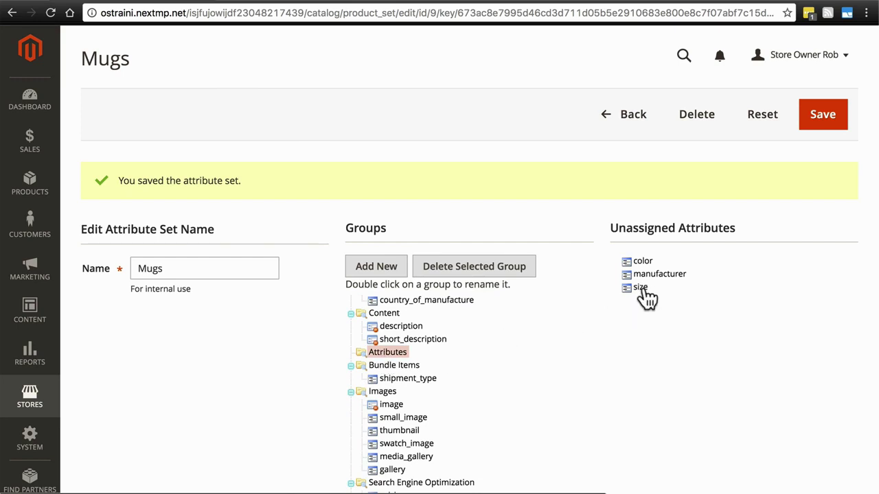
pyautogui.moveTo(642, 289); pyautogui.dragTo(397, 360)
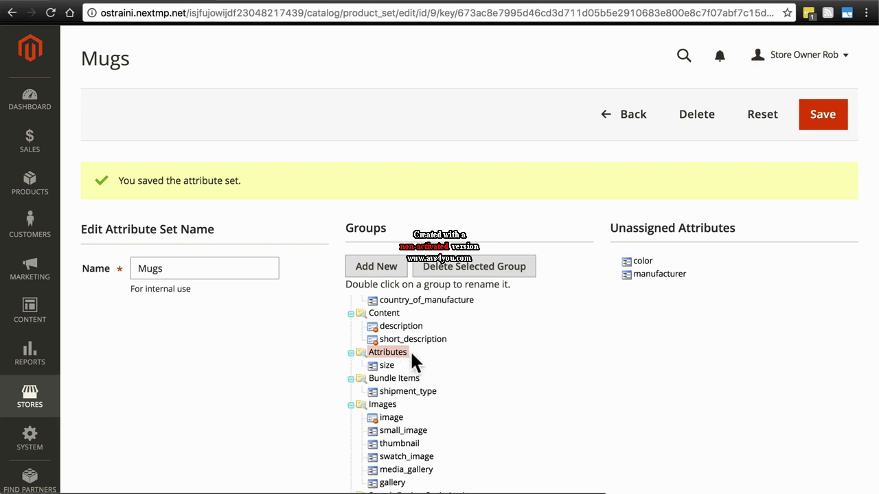
pyautogui.doubleClick(391, 353)
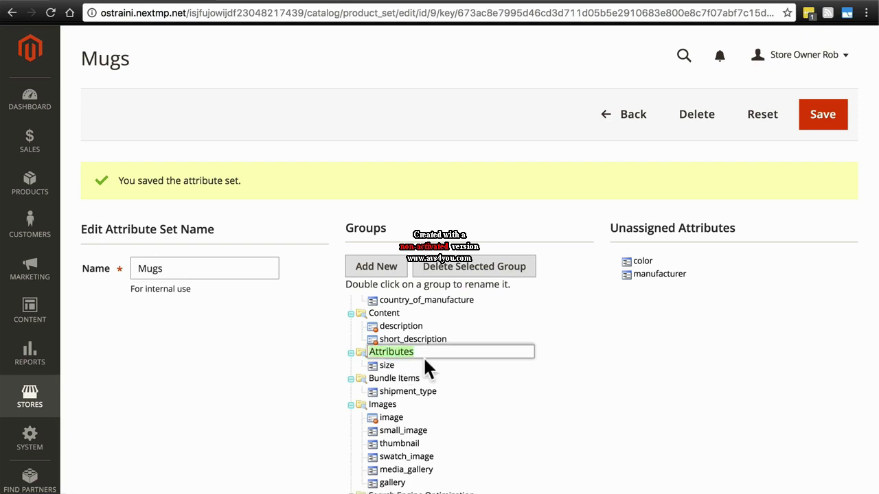
pyautogui.press('Escape')
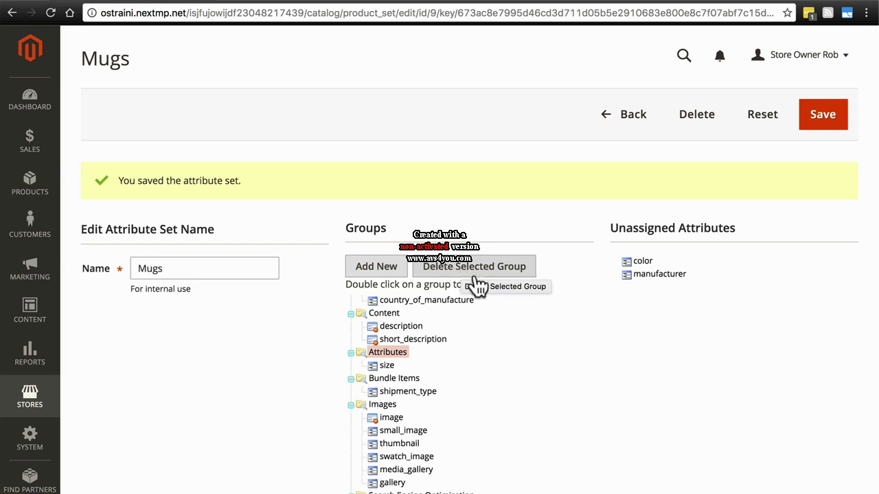
pyautogui.doubleClick(395, 377)
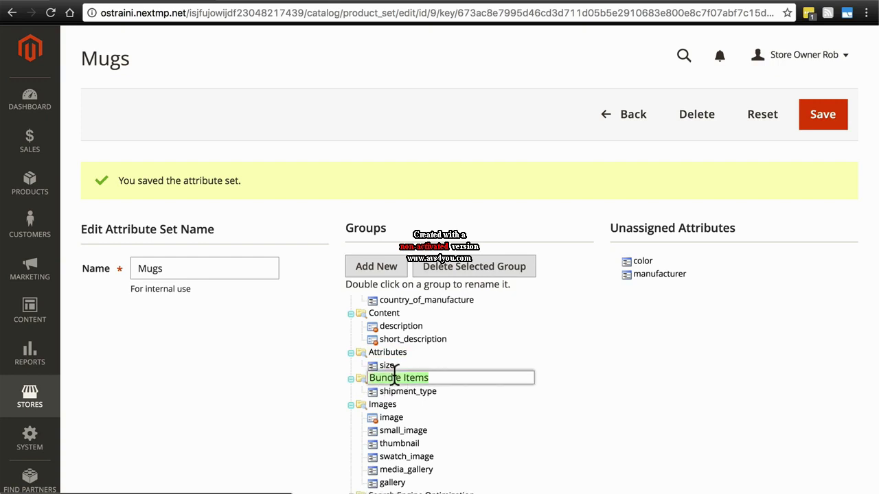
pyautogui.press('Return')
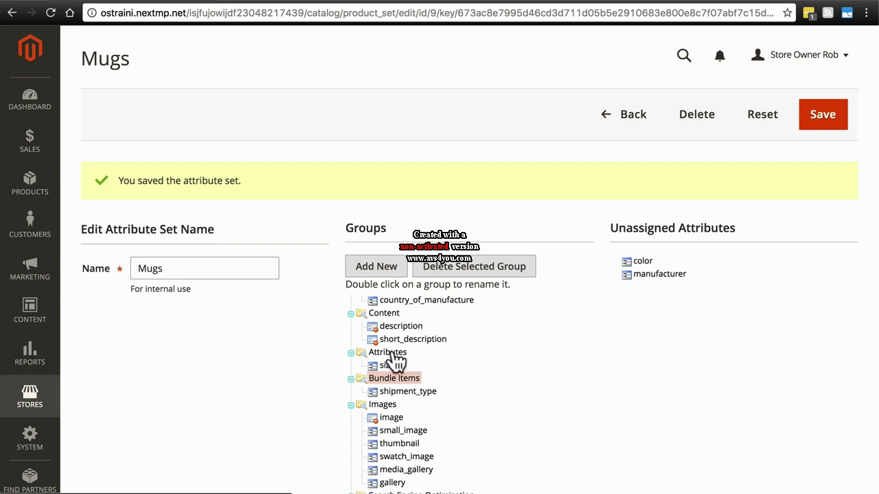
pyautogui.click(393, 353)
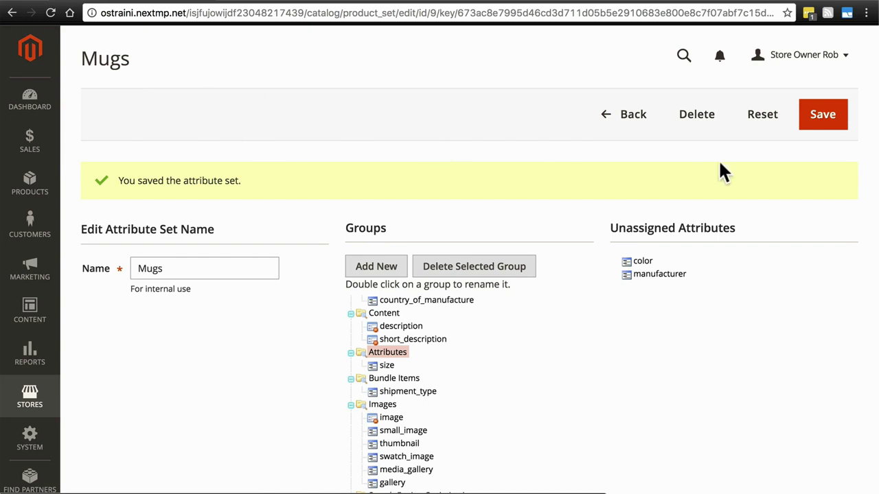
# Save the Mugs attribute set and open the Sunrise Mug product from the catalog for editing
pyautogui.click(822, 126)
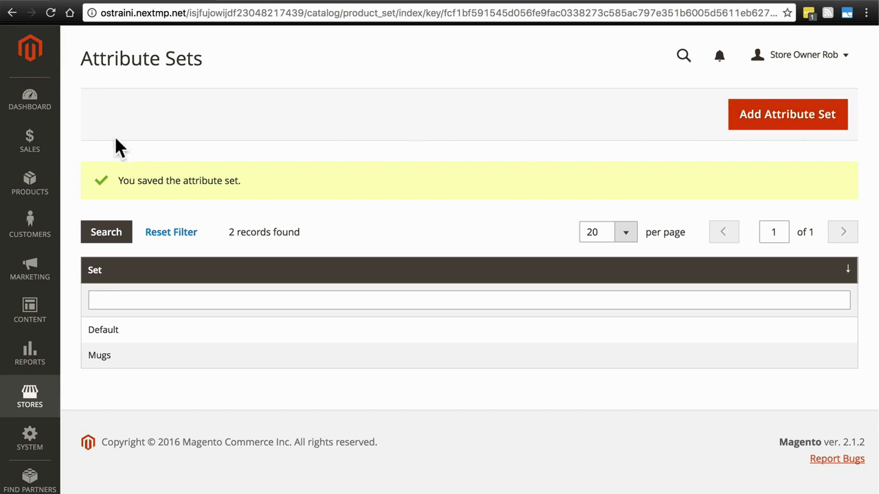
pyautogui.click(35, 195)
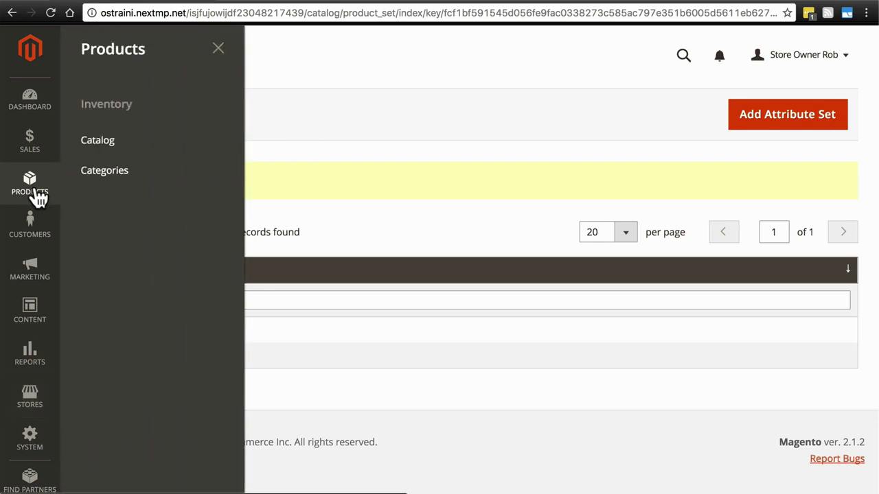
pyautogui.click(105, 147)
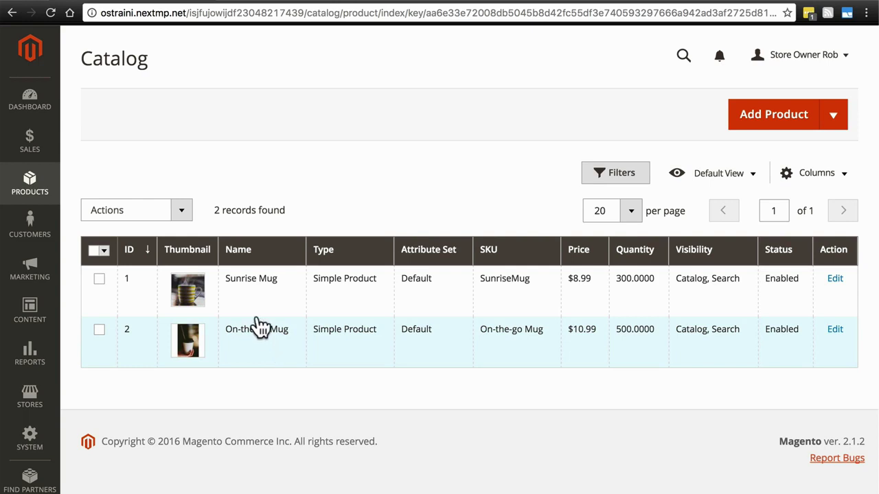
pyautogui.click(834, 281)
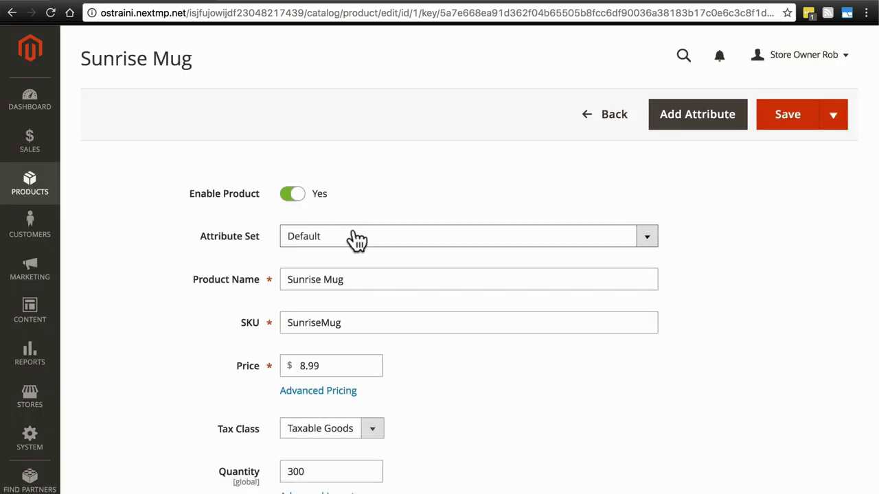
# Look through all sections of the Sunrise Mug edit form for the size attribute while it uses the Default set
pyautogui.scroll(-10, 176, 183)
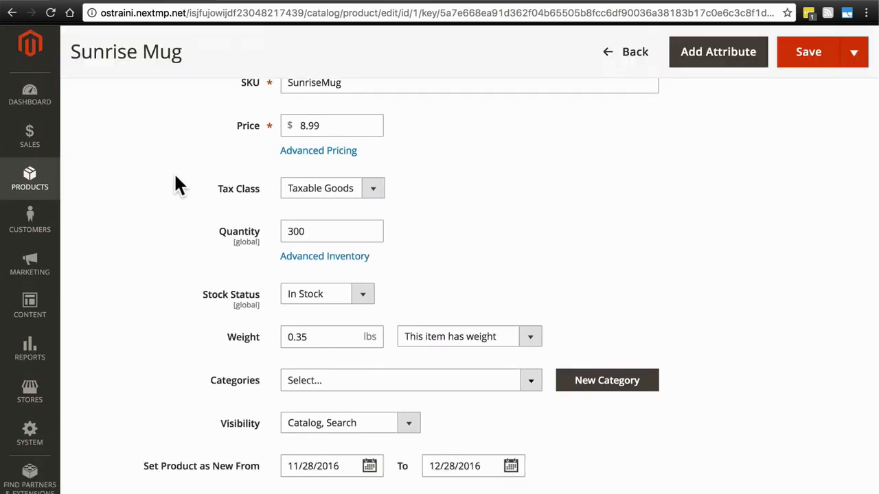
pyautogui.scroll(-8, 176, 178)
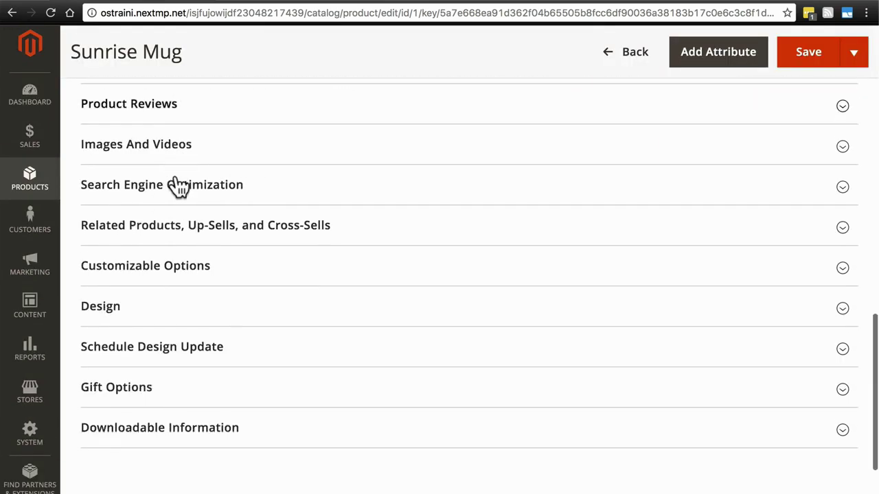
pyautogui.scroll(2, 179, 184)
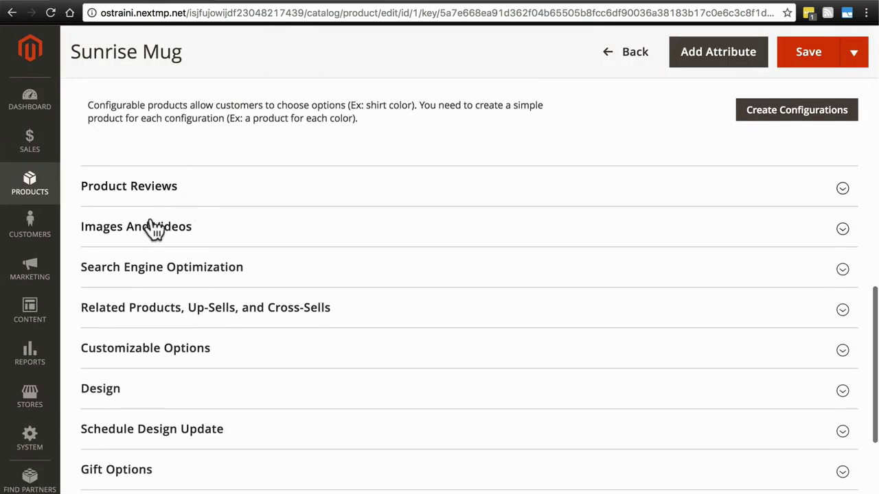
pyautogui.scroll(-3, 201, 294)
pyautogui.scroll(15, 201, 294)
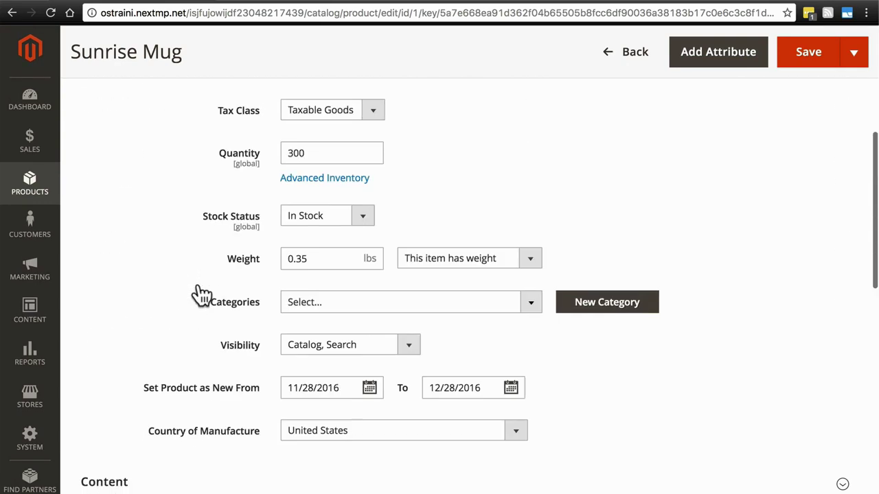
pyautogui.scroll(4, 201, 294)
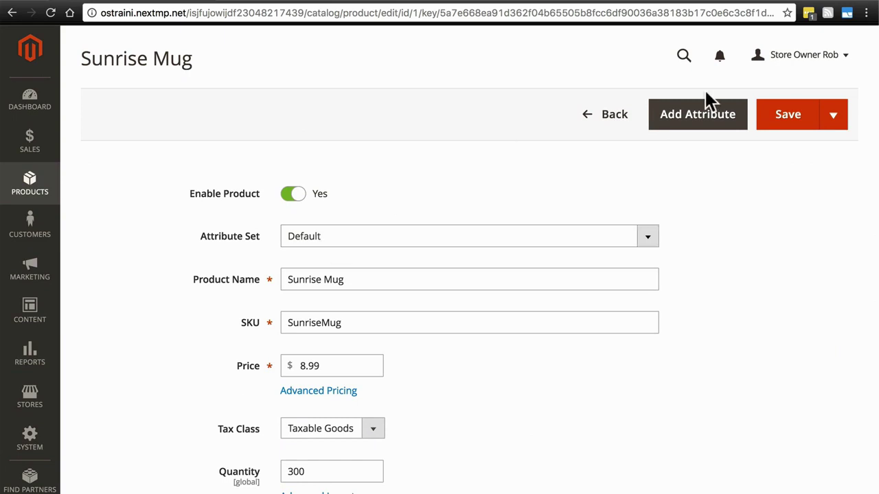
# Open the storefront's customer view in a new browser tab and switch to it
pyautogui.click(802, 61)
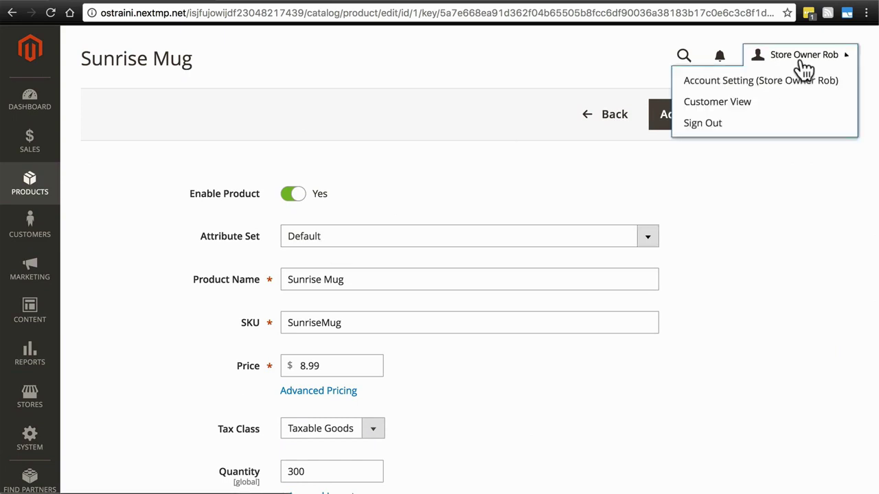
pyautogui.rightClick(738, 104)
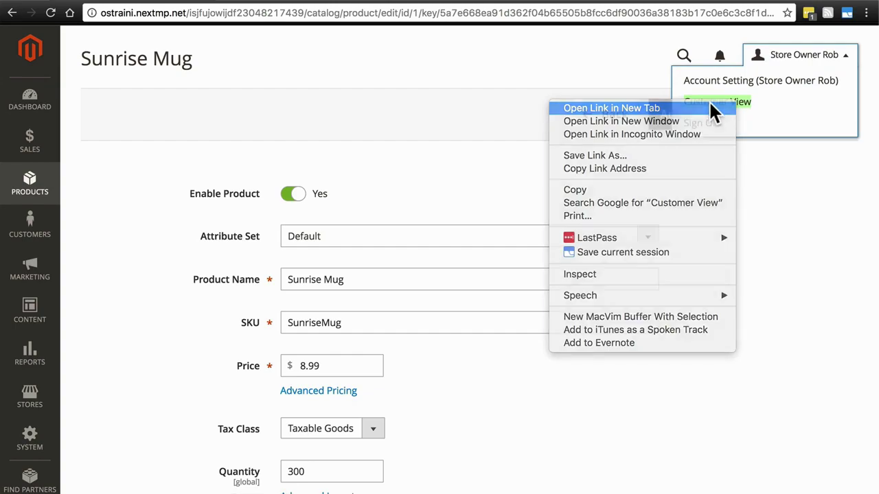
pyautogui.click(710, 106)
pyautogui.click(295, 1)
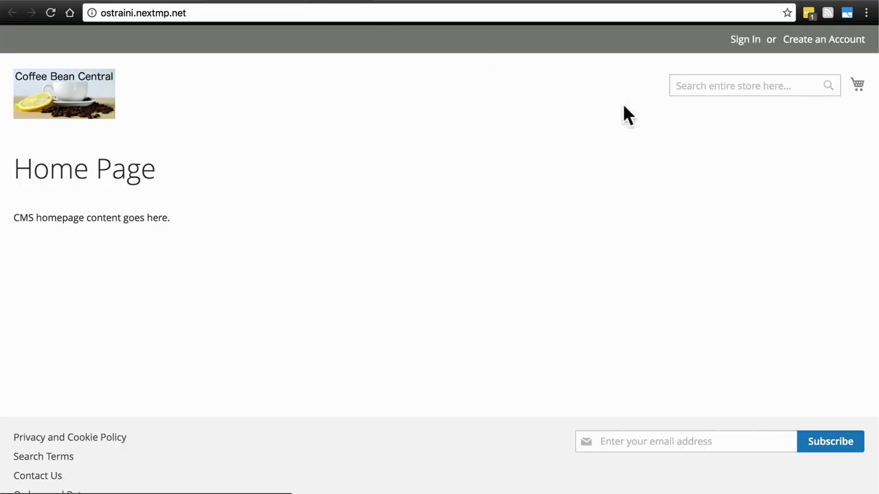
# Search the store for "sunrise" and view the More Information details on the Sunrise Mug page
pyautogui.click(719, 85)
pyautogui.write('sunrise')
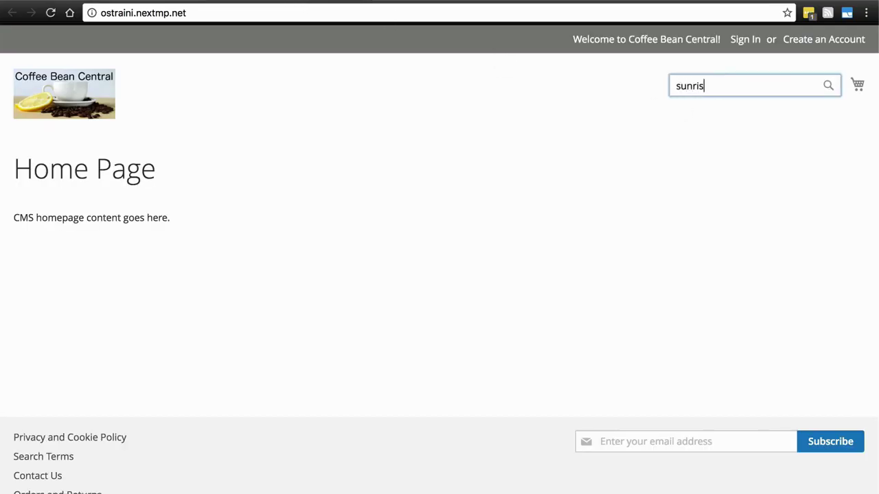
pyautogui.press('Return')
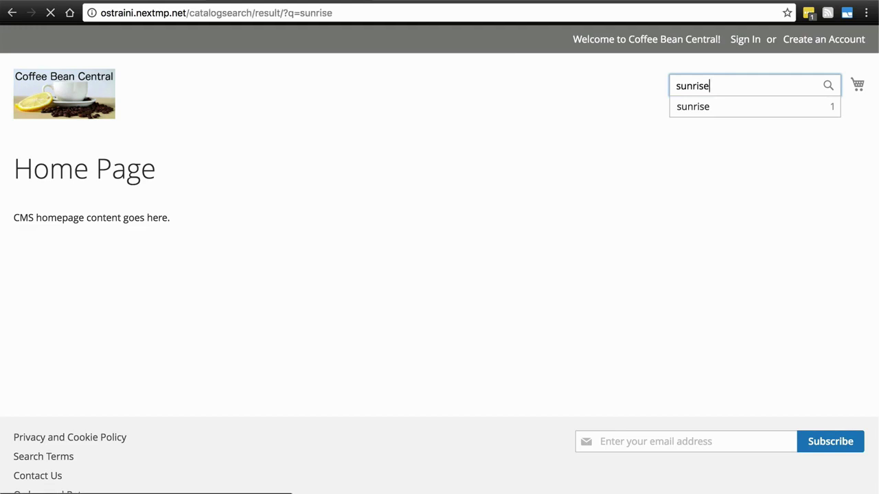
pyautogui.click(320, 340)
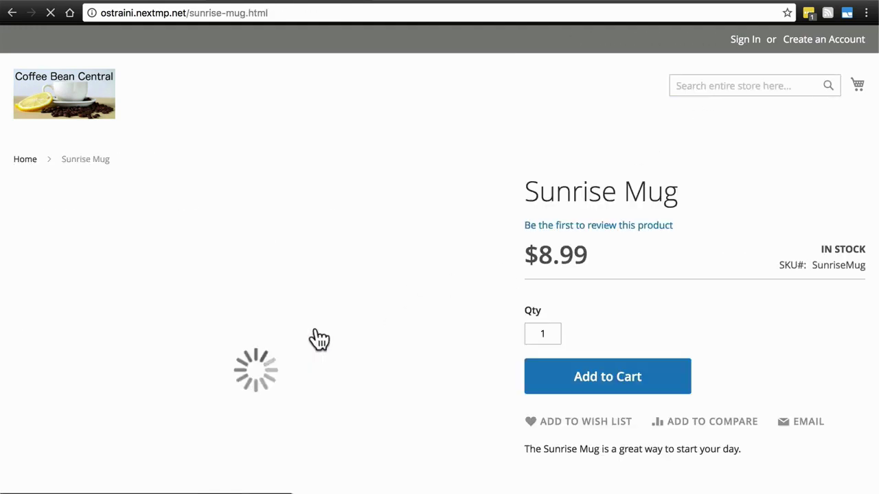
pyautogui.scroll(-5, 224, 236)
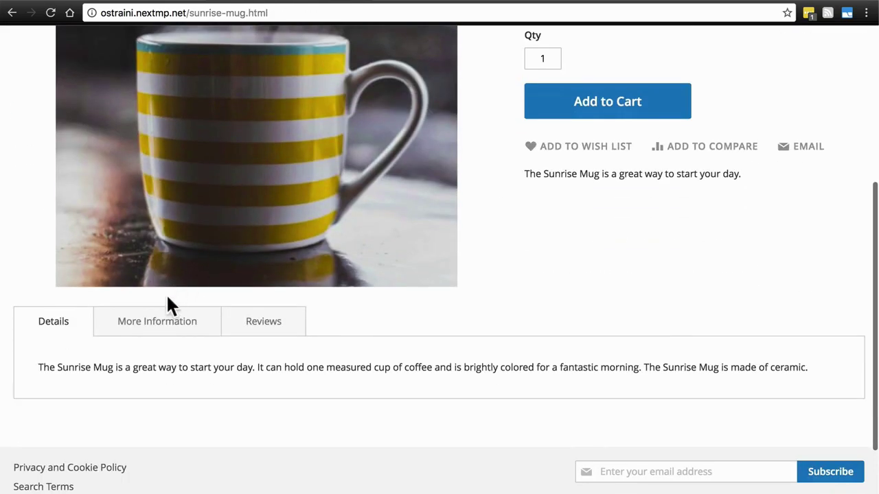
pyautogui.click(151, 323)
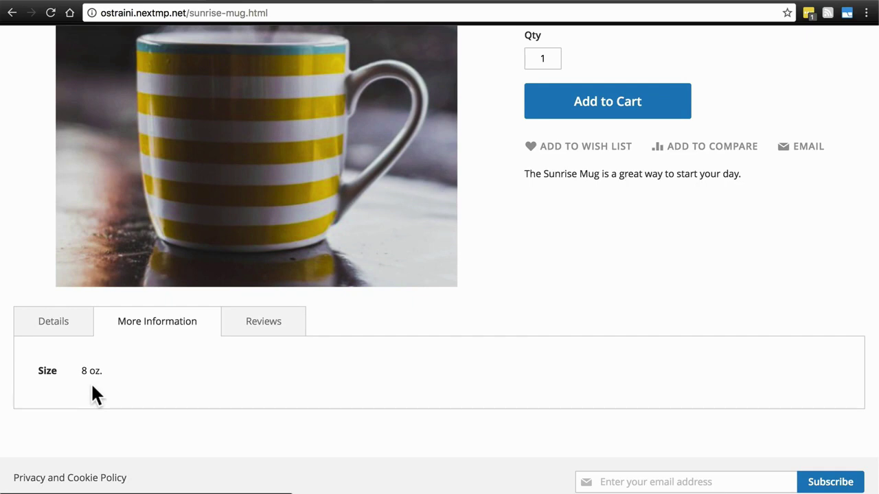
# Return to the Sunrise Mug edit page in the admin and save the product with the Default attribute set
pyautogui.click(135, 4)
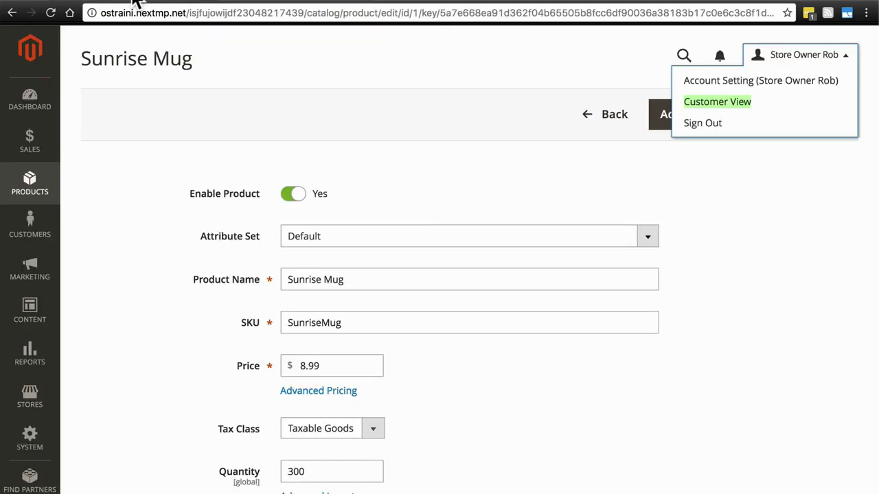
pyautogui.click(561, 145)
pyautogui.click(793, 121)
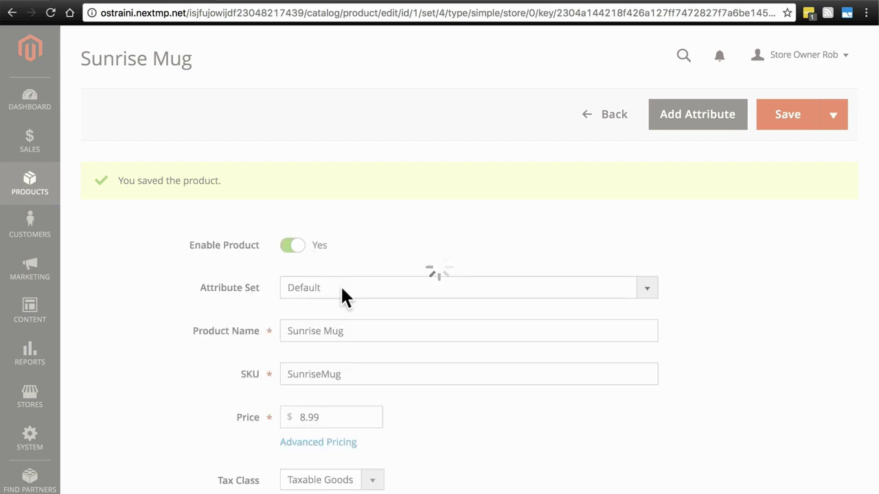
# Reload the Sunrise Mug storefront page and check whether its product information still lists the size
pyautogui.click(283, 4)
pyautogui.scroll(3, 391, 240)
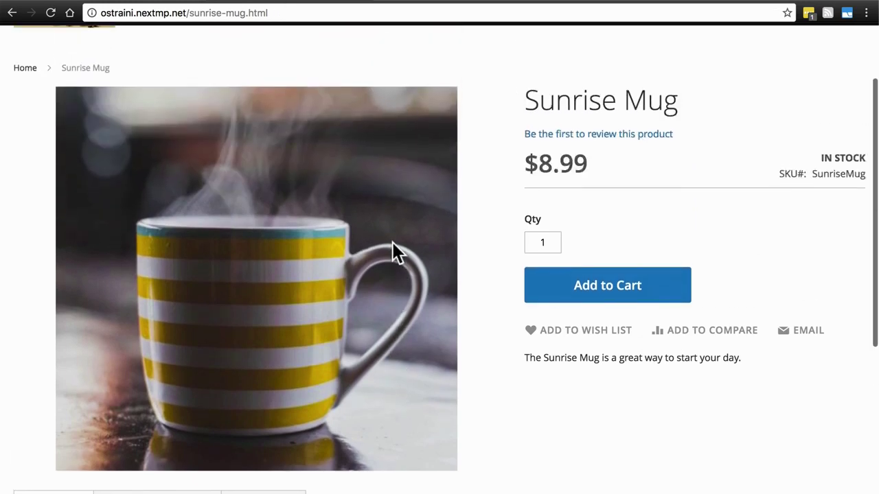
pyautogui.press('super+r')
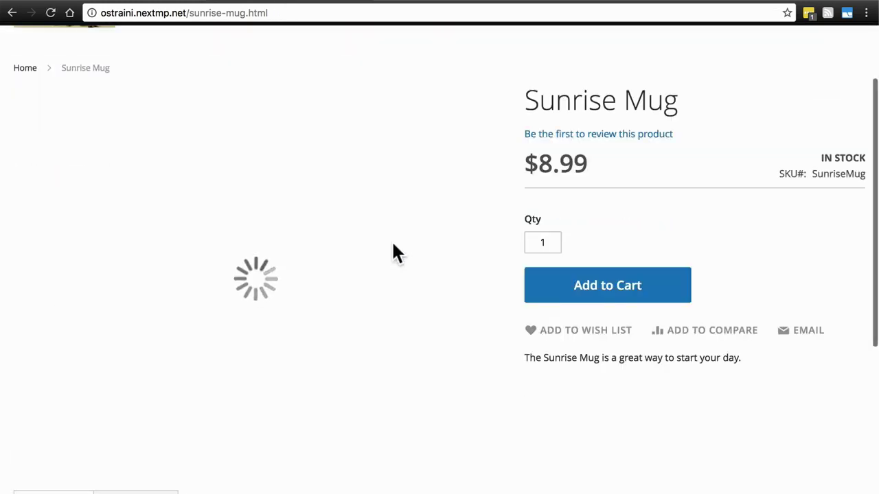
pyautogui.scroll(-4, 393, 251)
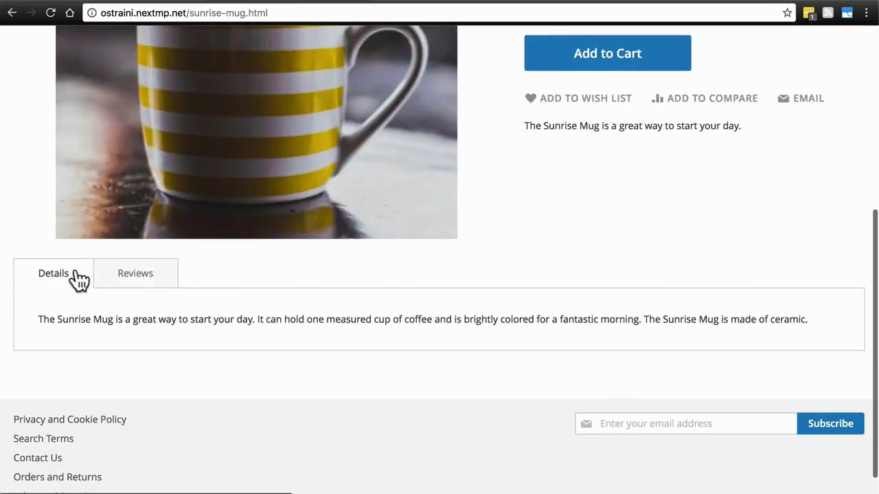
pyautogui.scroll(6, 334, 323)
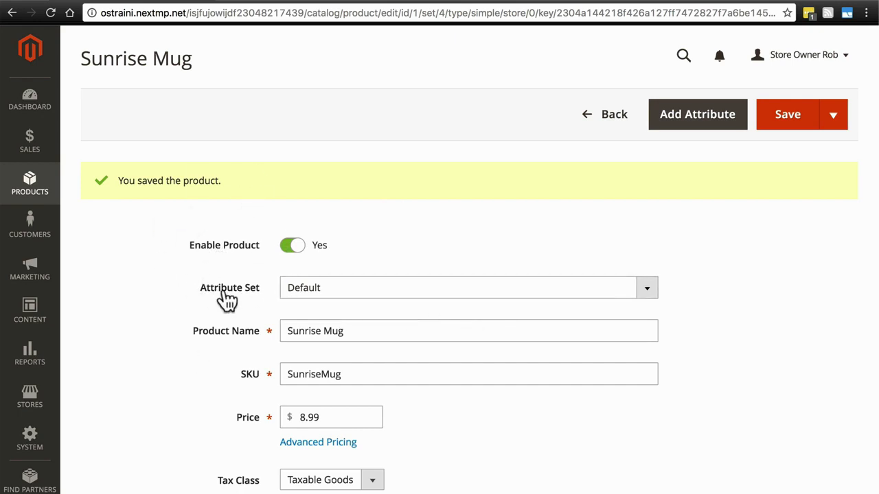
# Assign the Mugs attribute set to the Sunrise Mug and save it with the Size attribute set to 8 oz
pyautogui.click(307, 291)
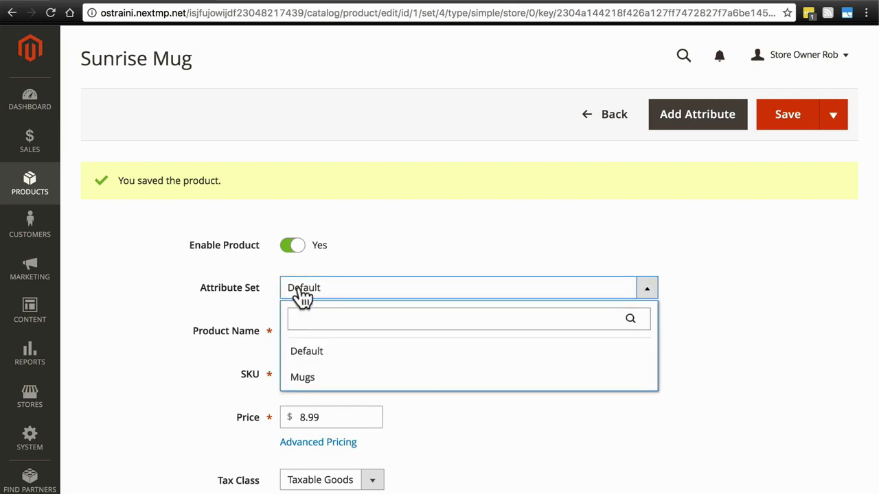
pyautogui.click(305, 374)
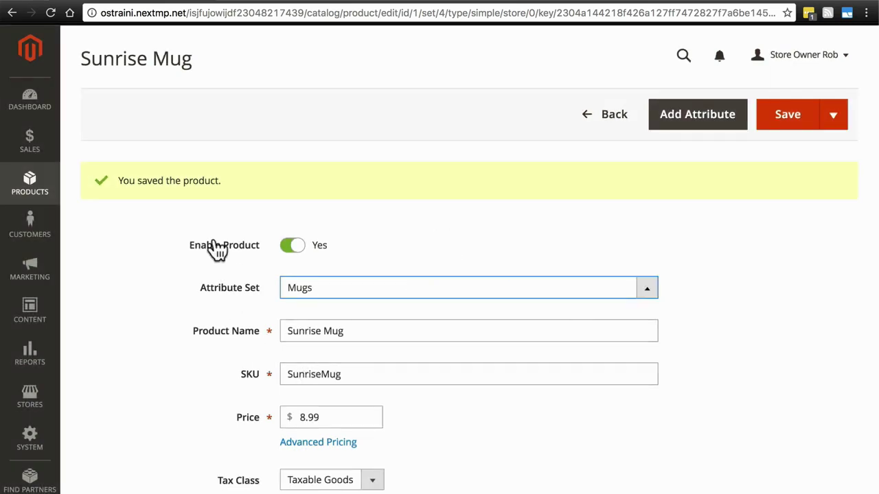
pyautogui.scroll(-3, 214, 244)
pyautogui.scroll(-7, 215, 242)
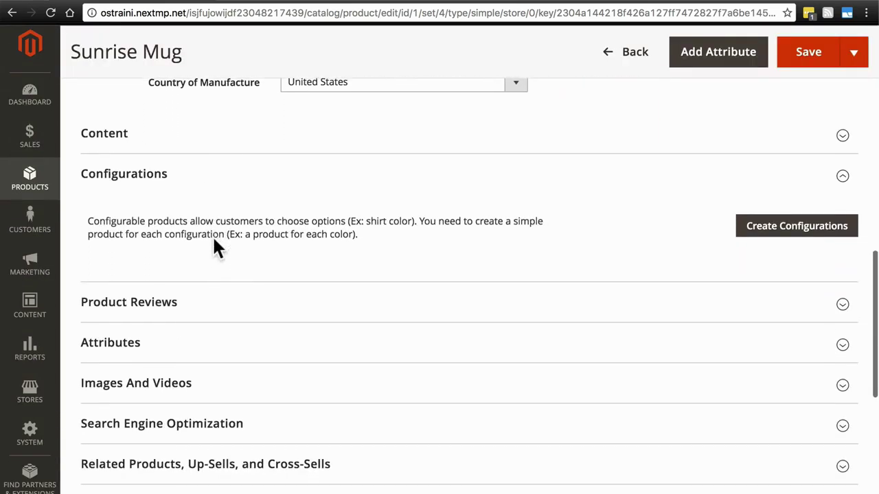
pyautogui.click(122, 308)
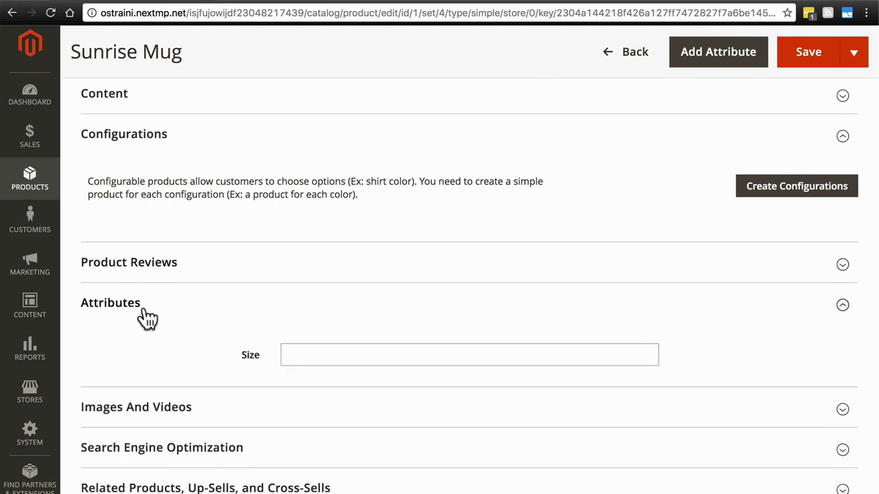
pyautogui.click(323, 357)
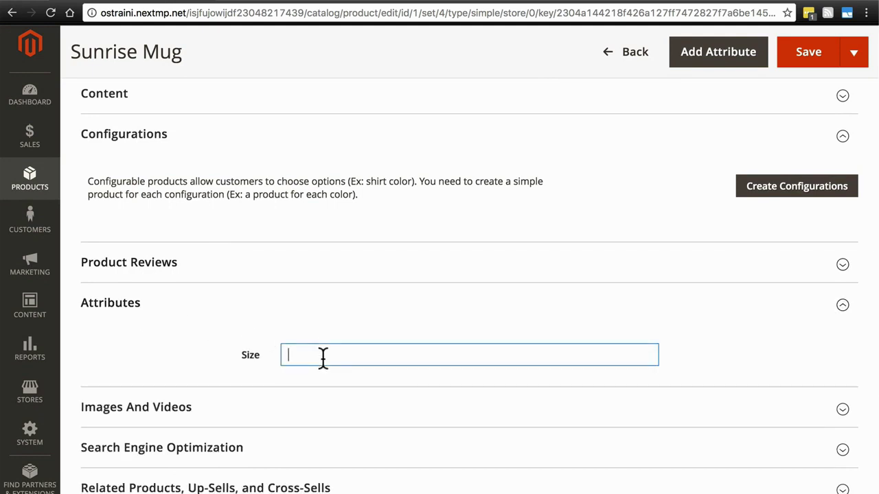
pyautogui.write('8 oz.')
pyautogui.click(822, 62)
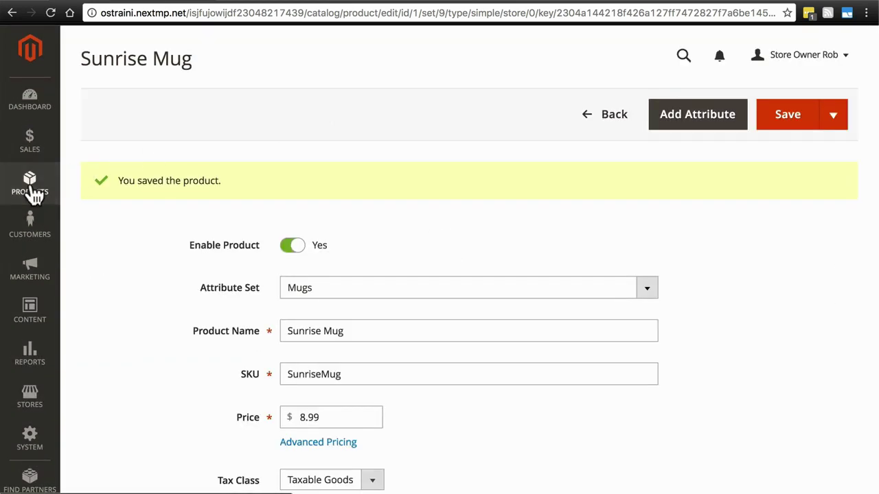
# Return to the product catalog and open the On-the-go Mug for editing
pyautogui.click(38, 191)
pyautogui.click(109, 146)
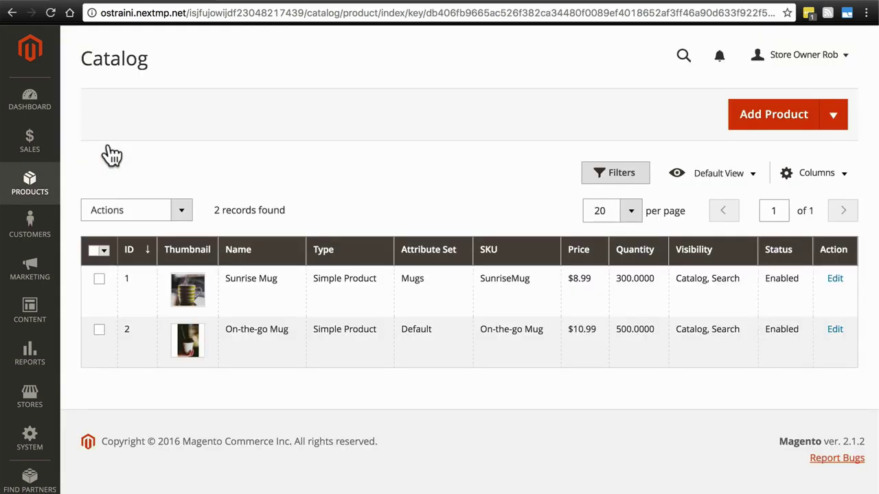
pyautogui.click(836, 330)
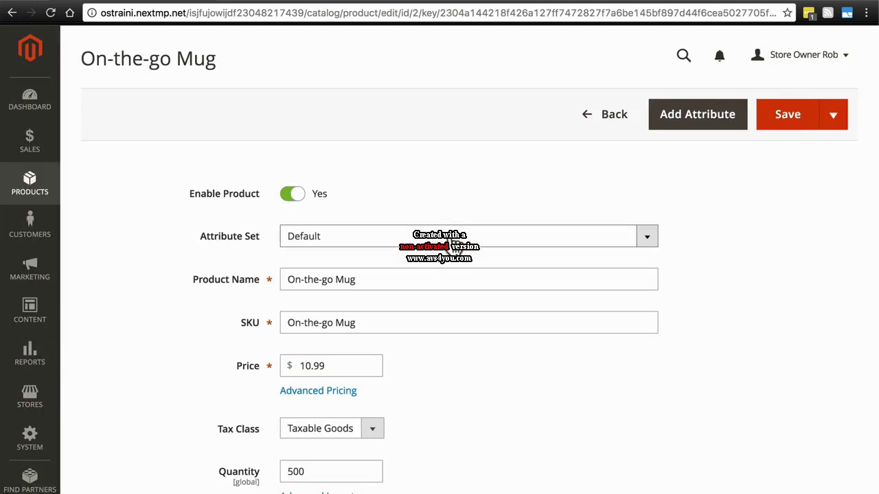
# Assign the Mugs attribute set to the On-the-go Mug and save it with the Size attribute set to 12 oz
pyautogui.click(452, 241)
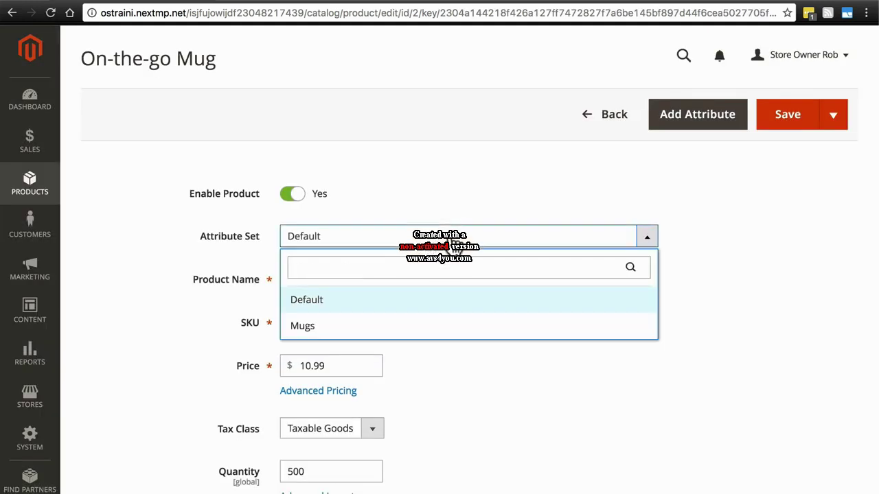
pyautogui.click(395, 325)
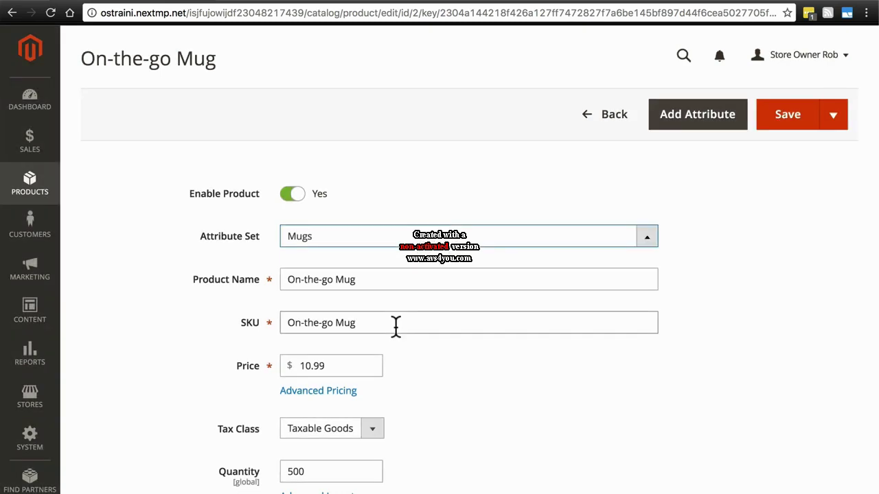
pyautogui.scroll(-10, 396, 327)
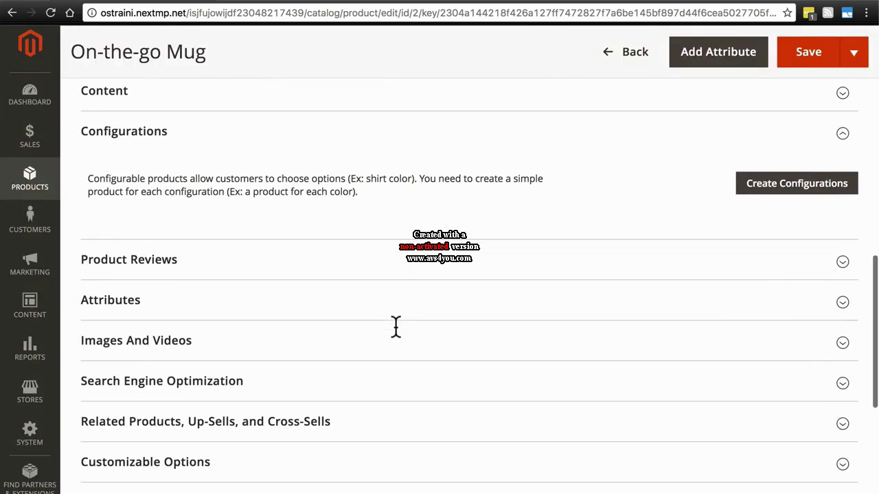
pyautogui.click(308, 300)
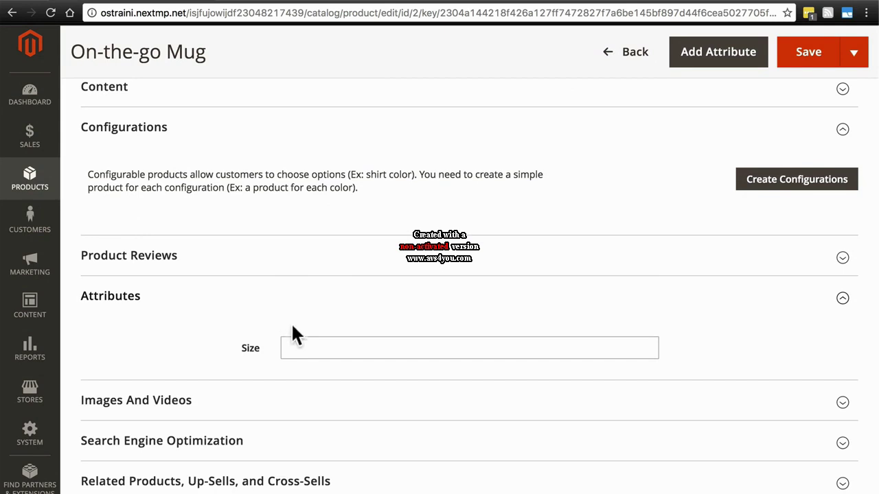
pyautogui.click(309, 345)
pyautogui.write('12 ')
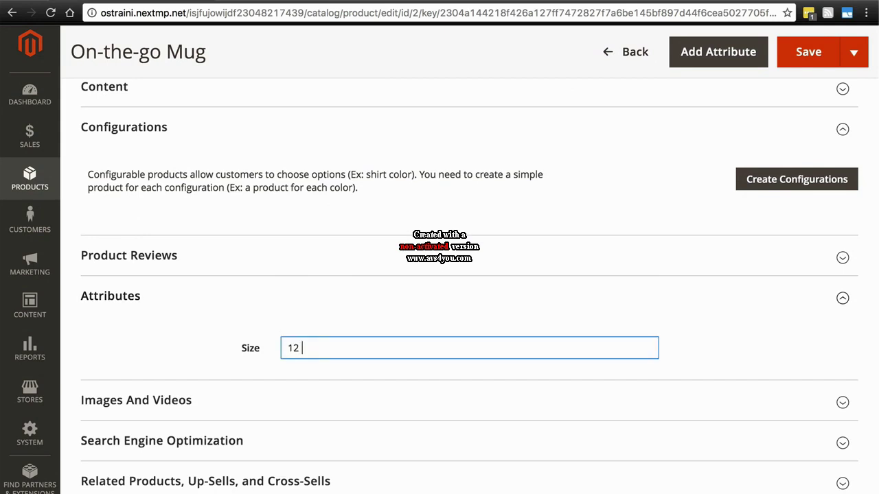
pyautogui.write('oz.')
pyautogui.click(806, 54)
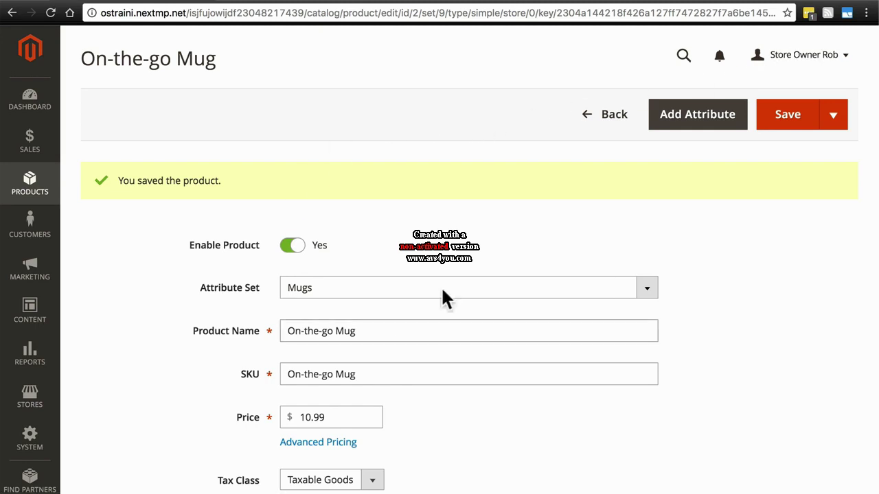
pyautogui.click(325, 291)
pyautogui.click(325, 291)
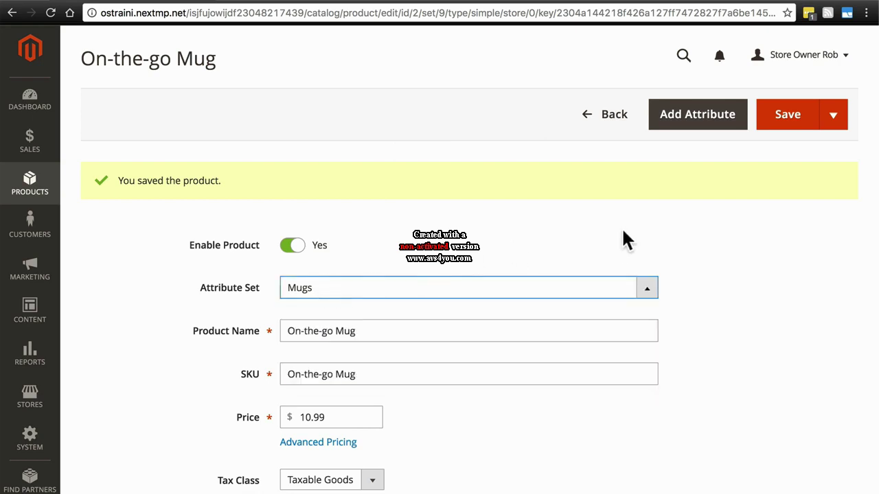
pyautogui.scroll(-1, 700, 253)
pyautogui.scroll(-5, 700, 253)
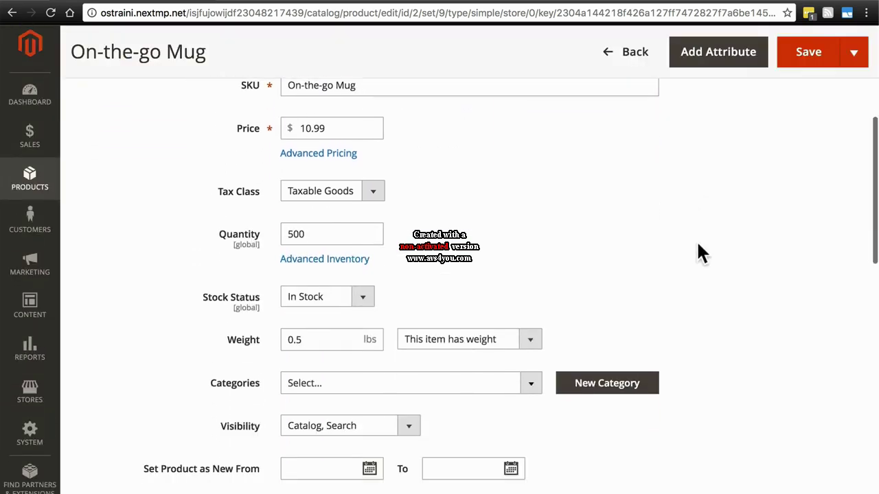
pyautogui.scroll(7, 700, 252)
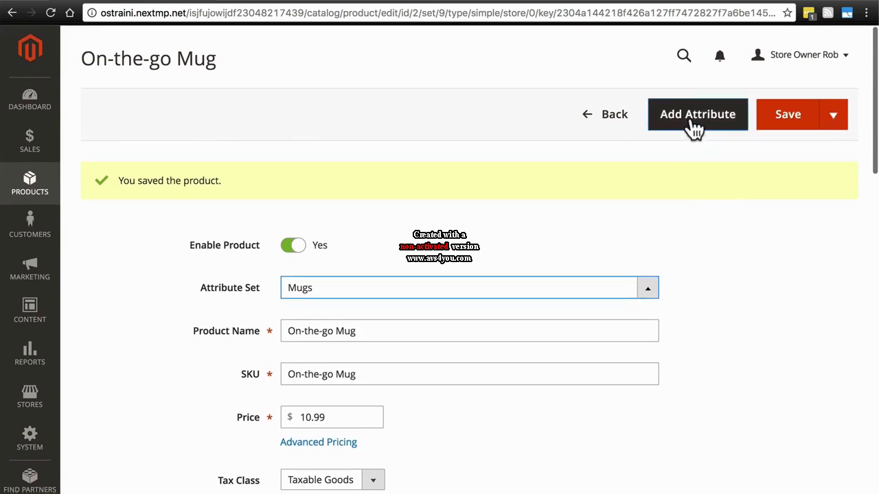